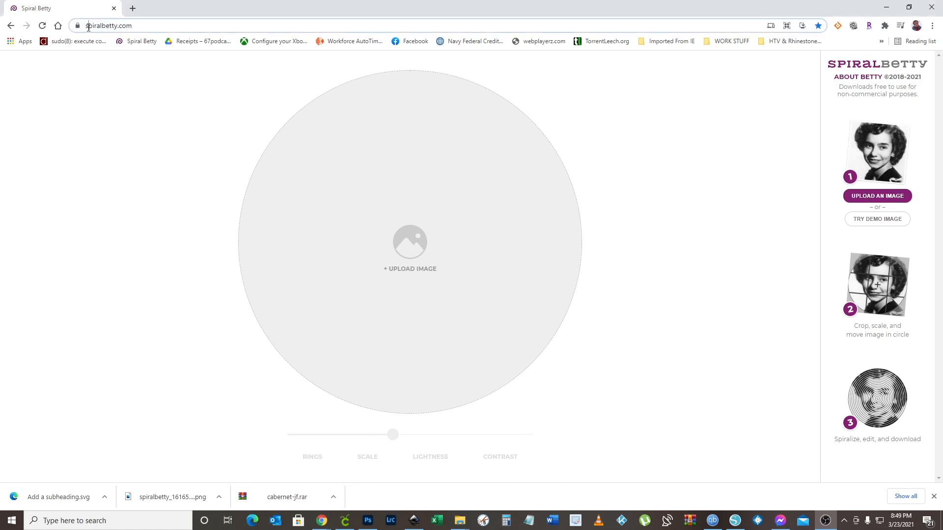
Load the black-and-white couple photo and fit it in the crop circle at minimum zoom, shifted down to include the tops of both heads
{"action": "left_click", "coordinate": [202, 26]}
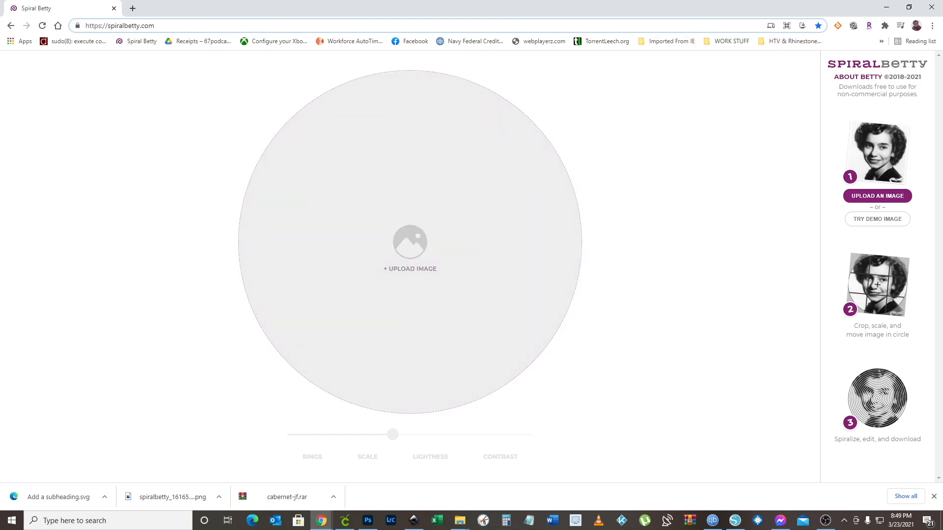
{"action": "left_click_drag", "start_coordinate": [942, 94], "coordinate": [388, 243]}
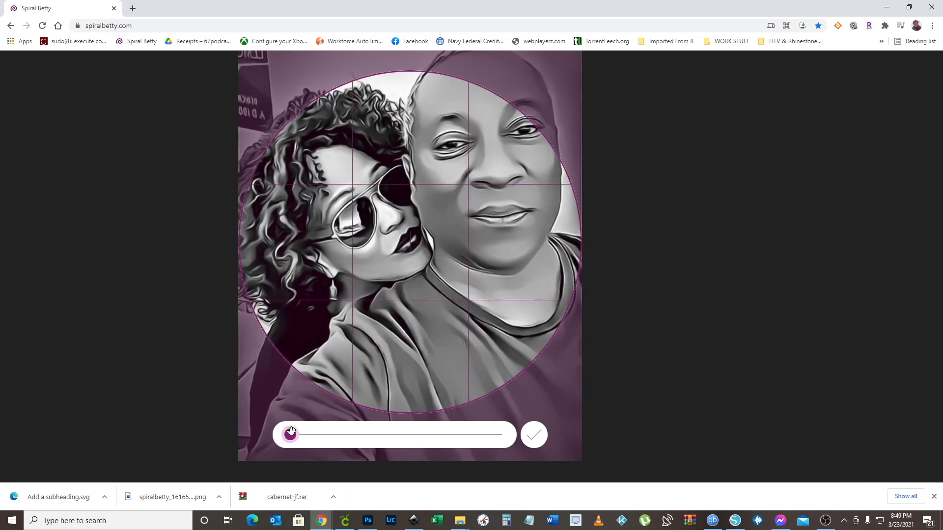
{"action": "mouse_move", "coordinate": [291, 435]}
{"action": "left_mouse_down"}
{"action": "mouse_move", "coordinate": [400, 434]}
{"action": "mouse_move", "coordinate": [287, 440]}
{"action": "left_mouse_up"}
{"action": "left_click_drag", "start_coordinate": [425, 148], "coordinate": [418, 197]}
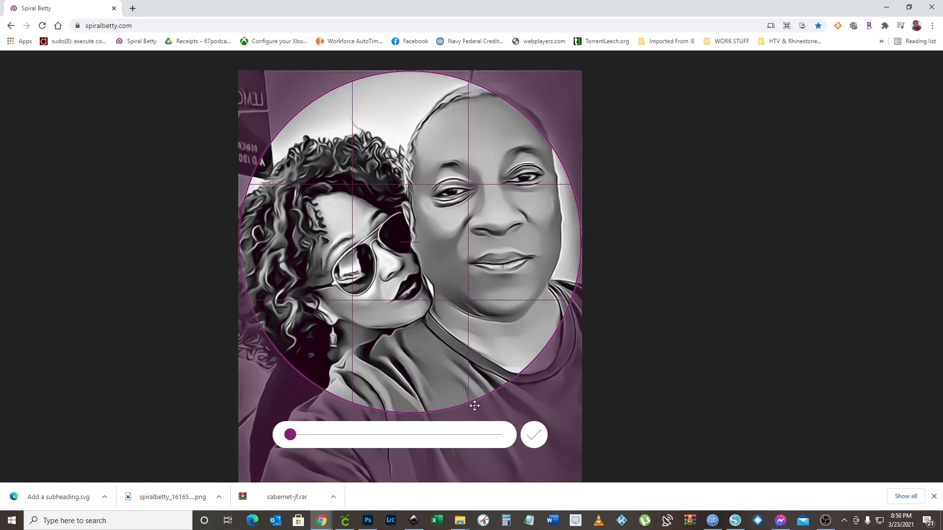
{"action": "left_click", "coordinate": [533, 437]}
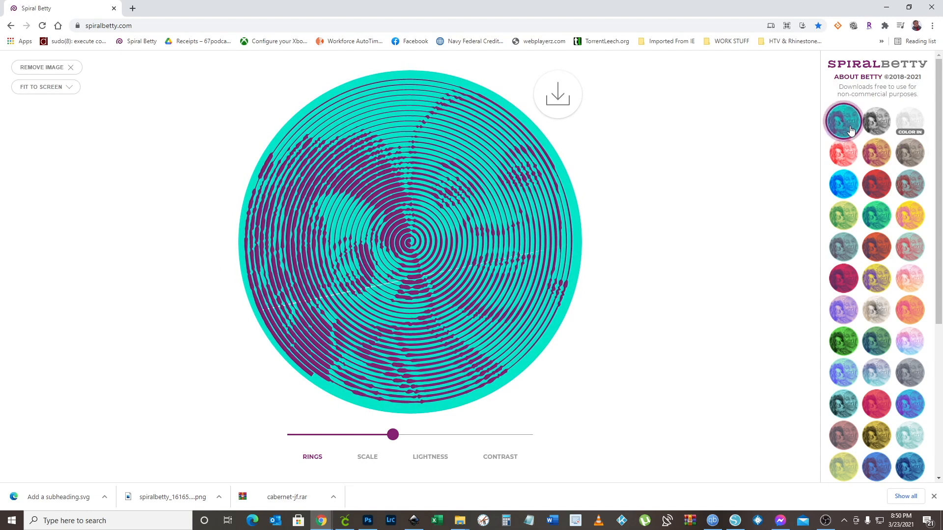
Try several colour schemes on the spiral, such as green on yellow and red on white, and apply black on white
{"action": "scroll", "coordinate": [870, 368], "scroll_direction": "down", "scroll_amount": 4}
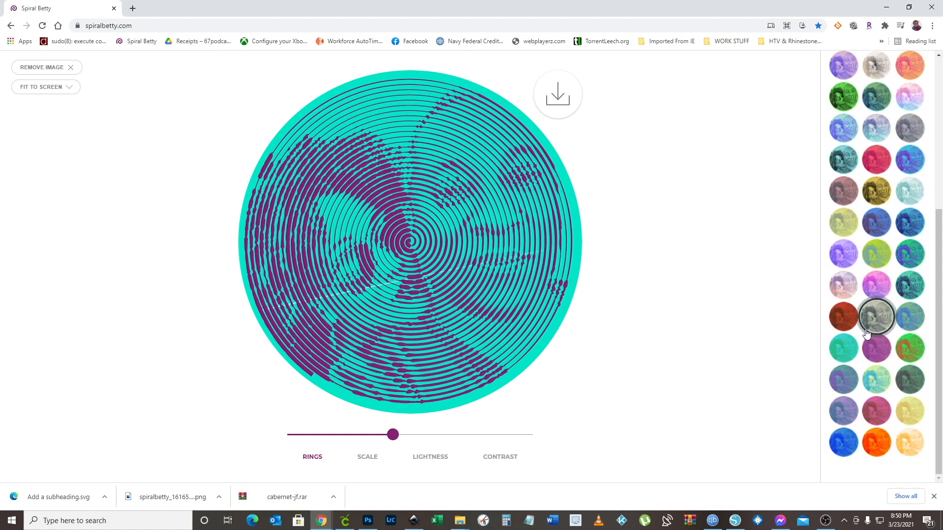
{"action": "scroll", "coordinate": [866, 334], "scroll_direction": "up", "scroll_amount": 4}
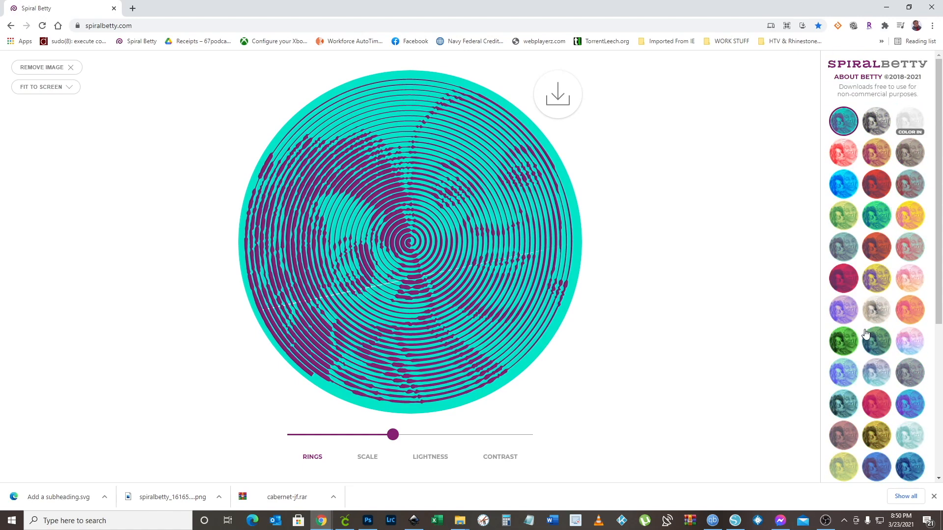
{"action": "left_click", "coordinate": [844, 277]}
{"action": "left_click", "coordinate": [843, 216]}
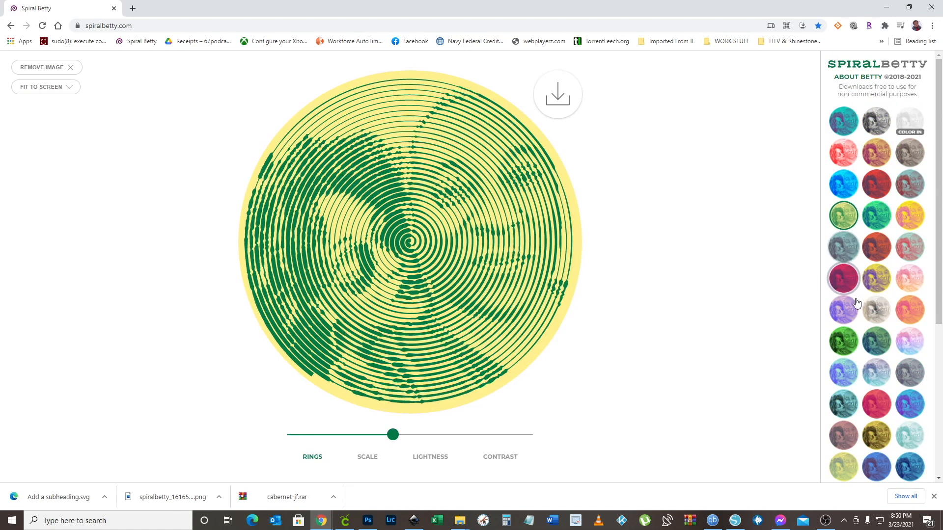
{"action": "left_click", "coordinate": [875, 153]}
{"action": "left_click", "coordinate": [910, 184]}
{"action": "left_click", "coordinate": [843, 153]}
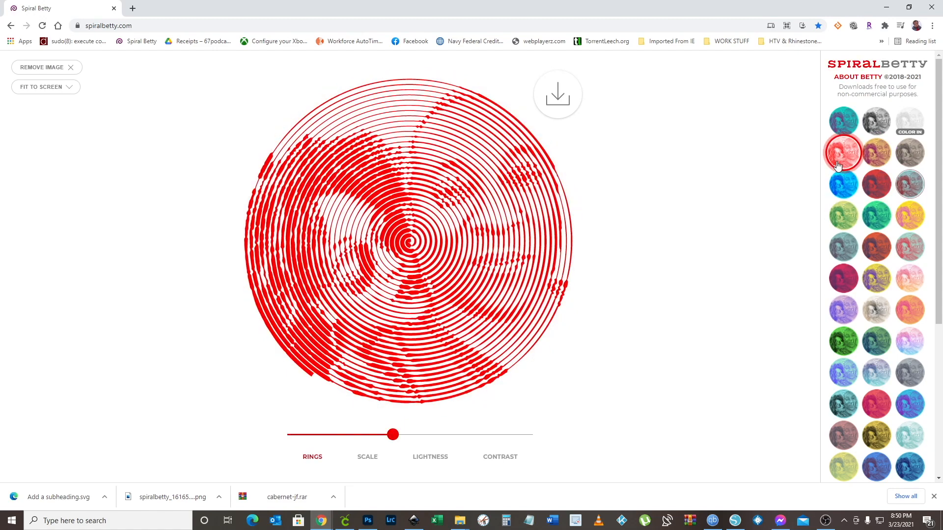
{"action": "left_click", "coordinate": [882, 122]}
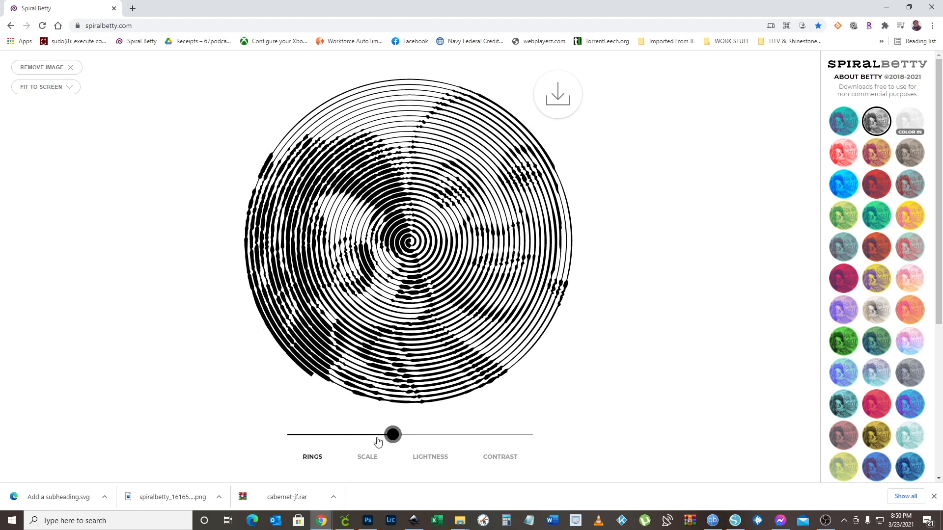
Raise the spiral's ring count to near the upper end of its range and keep the scale at its minimum
{"action": "left_click_drag", "start_coordinate": [394, 437], "coordinate": [500, 432]}
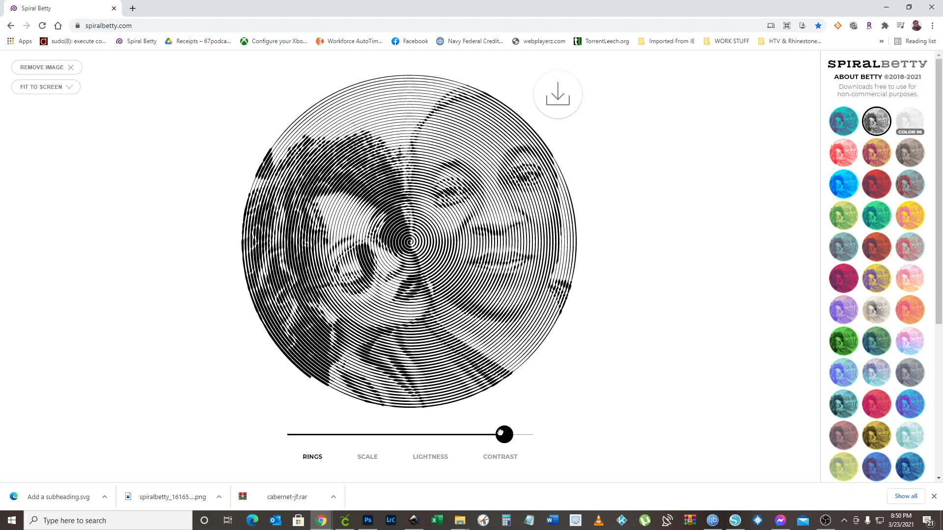
{"action": "mouse_move", "coordinate": [504, 433]}
{"action": "left_mouse_down"}
{"action": "mouse_move", "coordinate": [512, 433]}
{"action": "mouse_move", "coordinate": [504, 432]}
{"action": "left_mouse_up"}
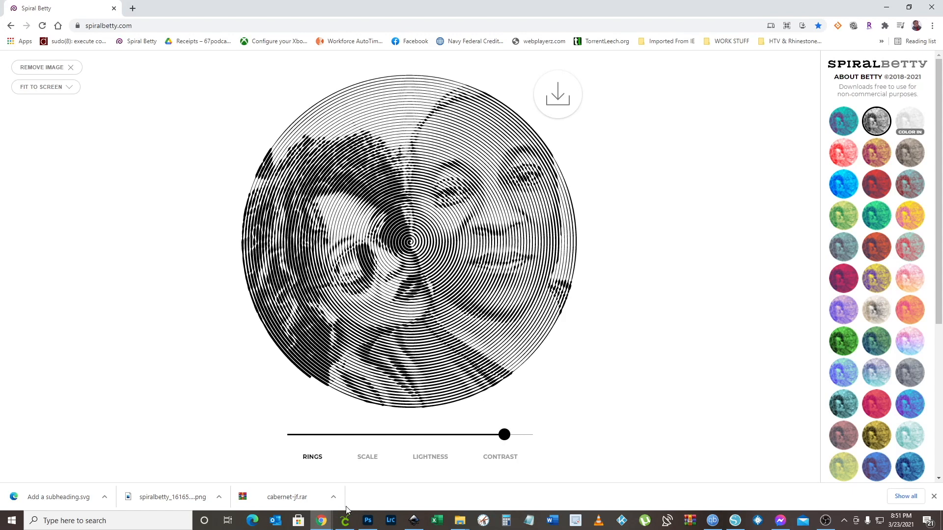
{"action": "left_click", "coordinate": [368, 457]}
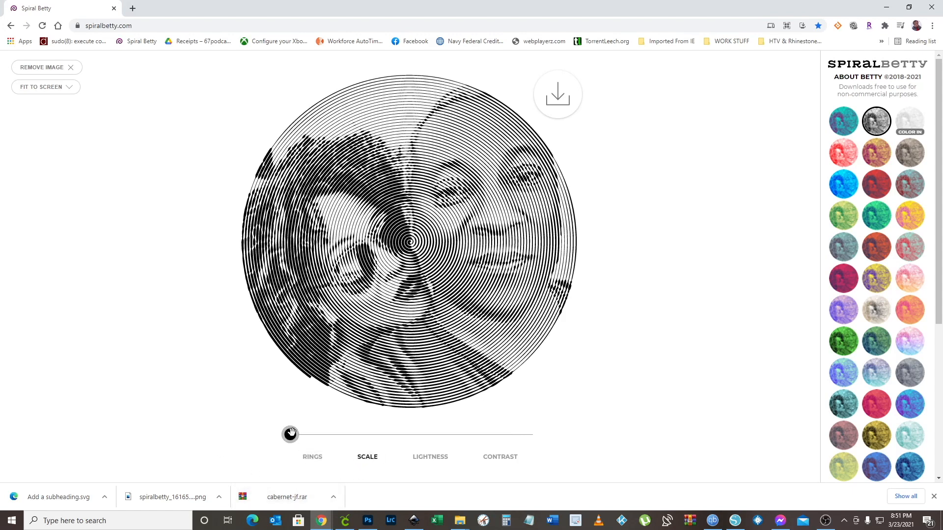
{"action": "mouse_move", "coordinate": [293, 437]}
{"action": "left_mouse_down"}
{"action": "mouse_move", "coordinate": [466, 434]}
{"action": "mouse_move", "coordinate": [279, 431]}
{"action": "left_mouse_up"}
Set the spiral's lightness just above the midpoint and raise its contrast moderately above the midpoint
{"action": "left_click", "coordinate": [440, 464]}
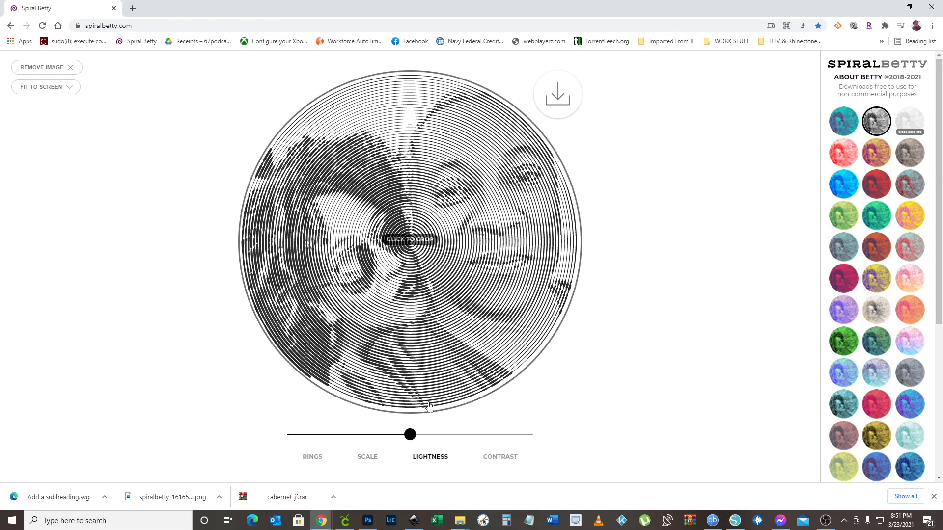
{"action": "left_click", "coordinate": [410, 436]}
{"action": "mouse_move", "coordinate": [407, 437]}
{"action": "left_mouse_down"}
{"action": "mouse_move", "coordinate": [354, 437]}
{"action": "mouse_move", "coordinate": [470, 439]}
{"action": "mouse_move", "coordinate": [412, 440]}
{"action": "left_mouse_up"}
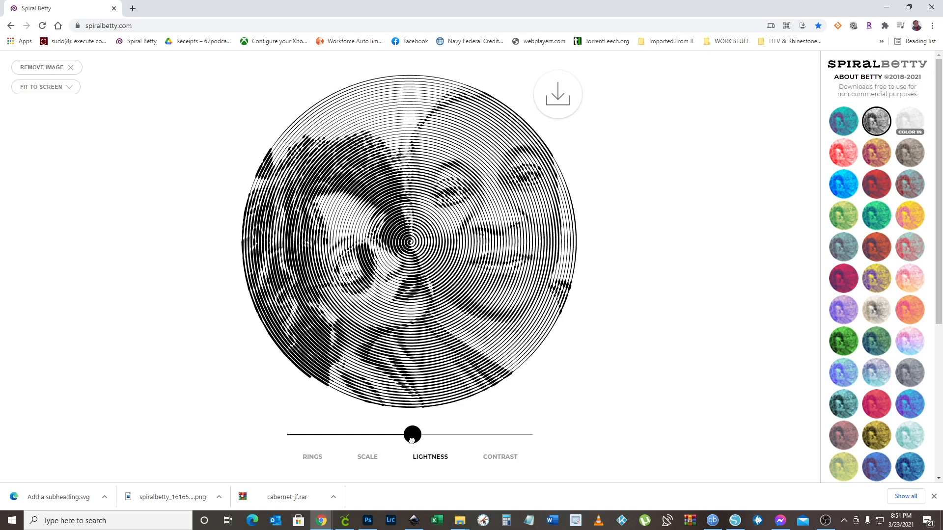
{"action": "left_click", "coordinate": [412, 439]}
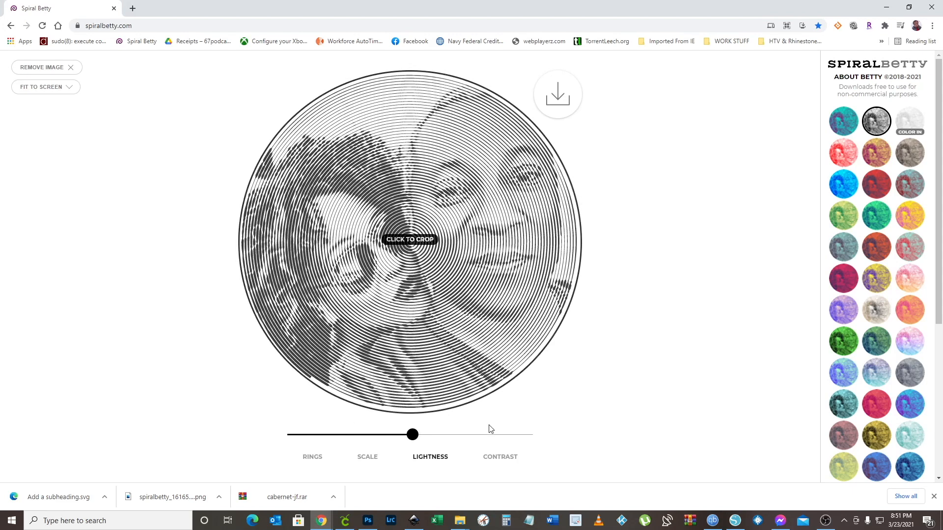
{"action": "left_click", "coordinate": [495, 457]}
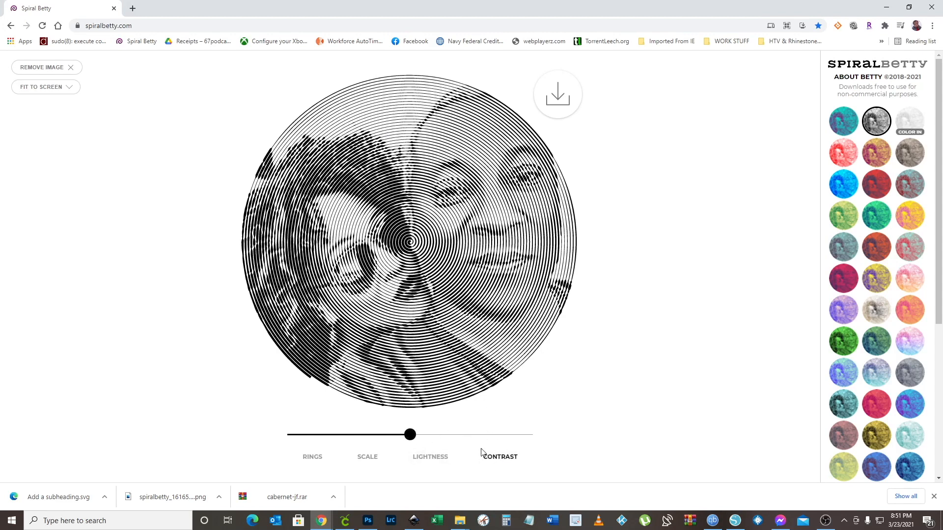
{"action": "left_click_drag", "start_coordinate": [410, 434], "coordinate": [442, 433]}
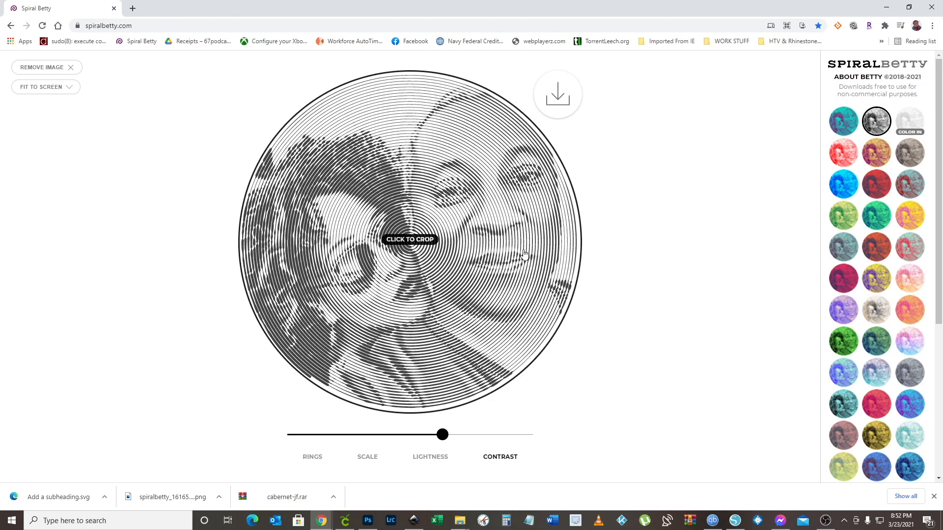
Download the spiral for personal use as a PNG with white made transparent
{"action": "left_click", "coordinate": [556, 100]}
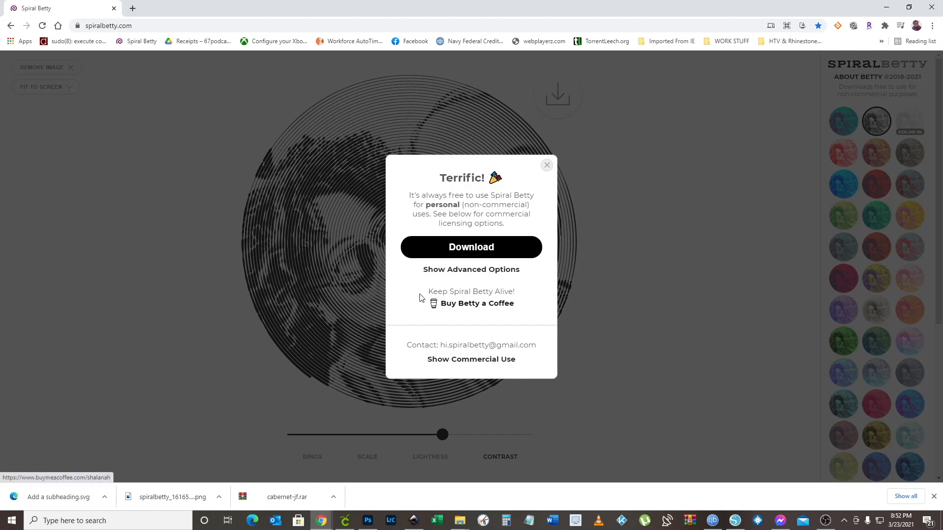
{"action": "left_click", "coordinate": [445, 271]}
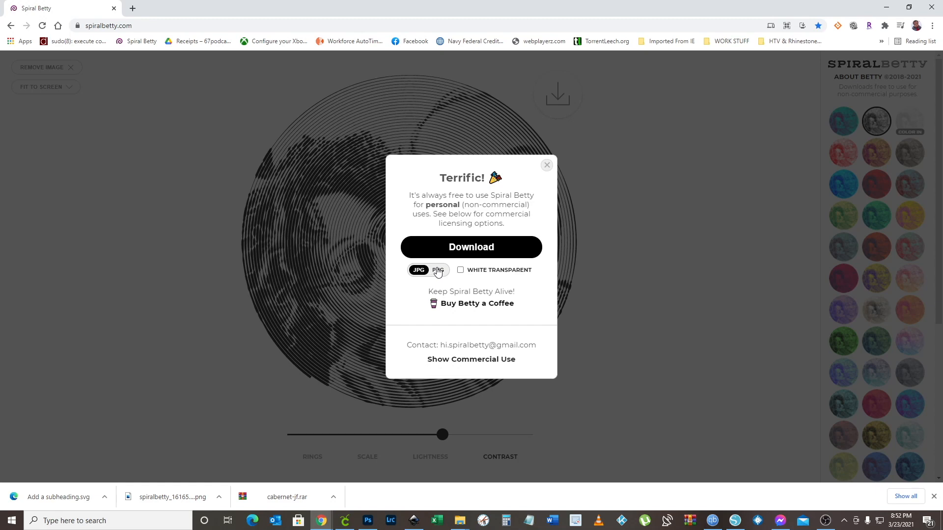
{"action": "left_click", "coordinate": [437, 271]}
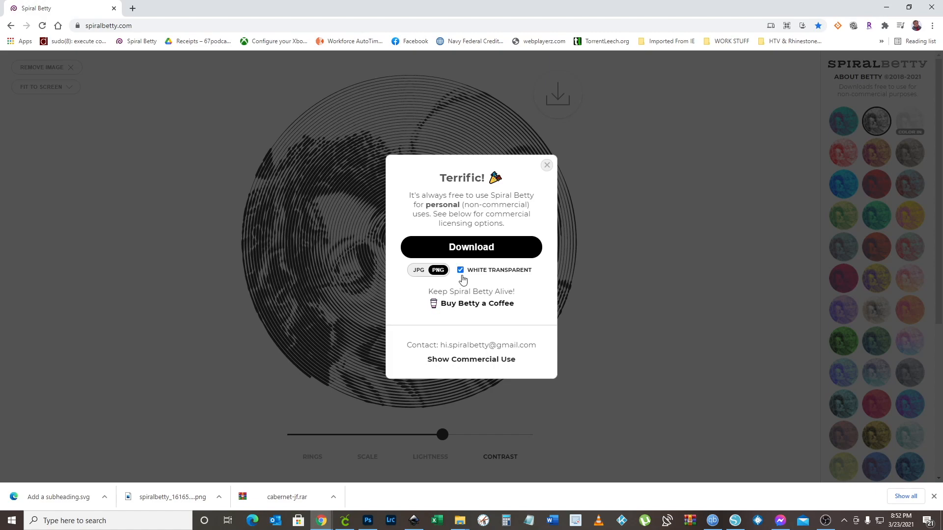
{"action": "left_click", "coordinate": [465, 248]}
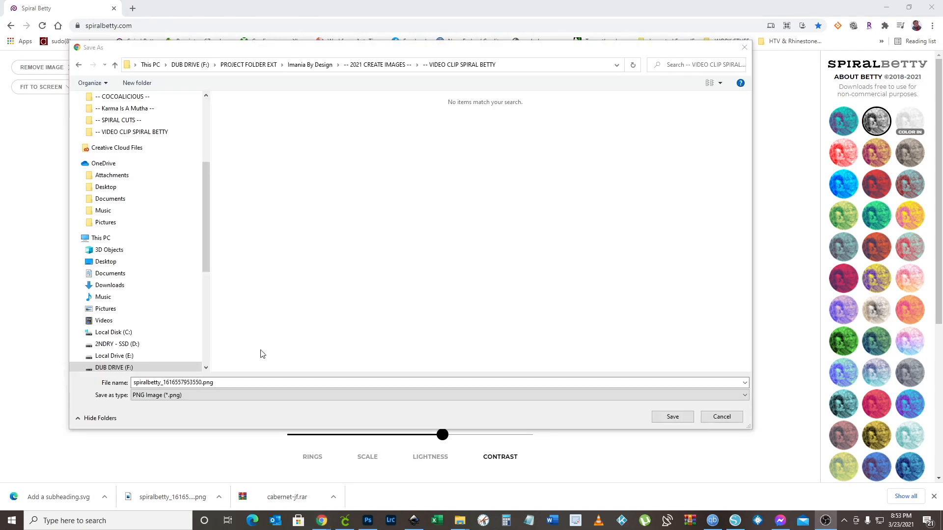
Save the downloaded PNG as ME AND YOU in the -- VIDEO CLIP SPIRAL BETTY folder
{"action": "left_click", "coordinate": [234, 383]}
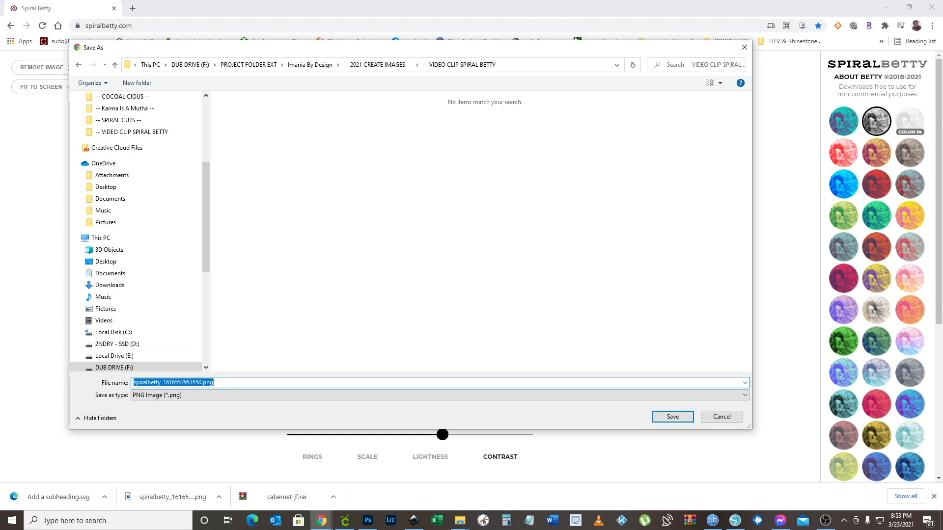
{"action": "type", "text": "MAN"}
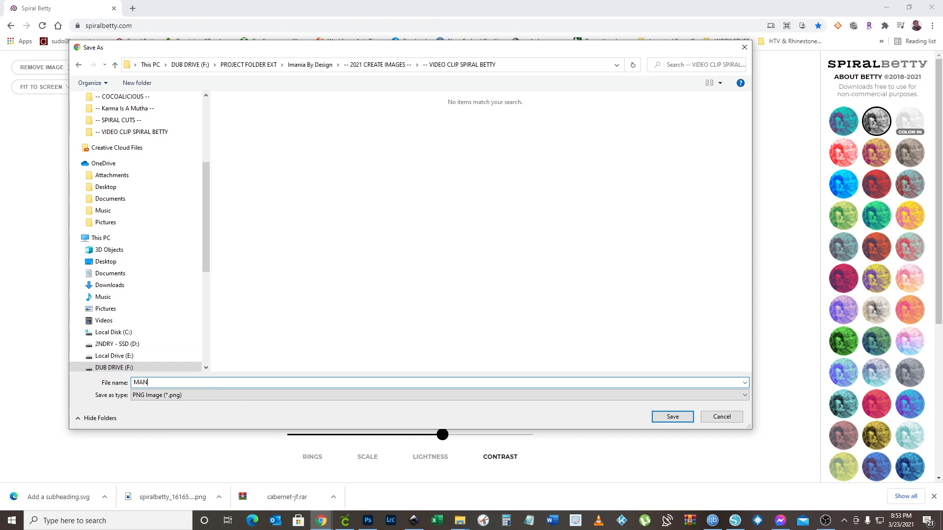
{"action": "type", "text": " AND YOU"}
{"action": "left_click", "coordinate": [682, 418]}
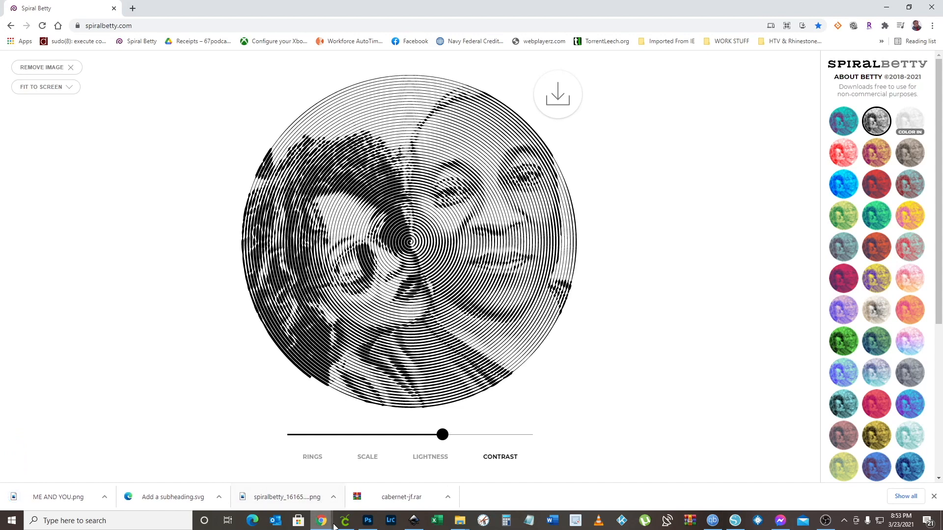
Switch to Cricut Design Space, maximize it, and bring the ME AND YOU PNG into a new image upload
{"action": "mouse_move", "coordinate": [344, 525]}
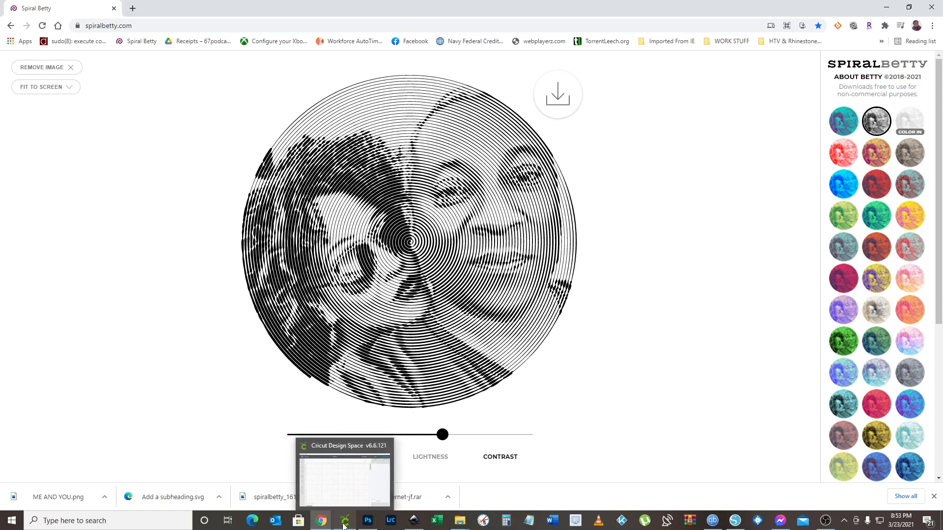
{"action": "left_click", "coordinate": [344, 525]}
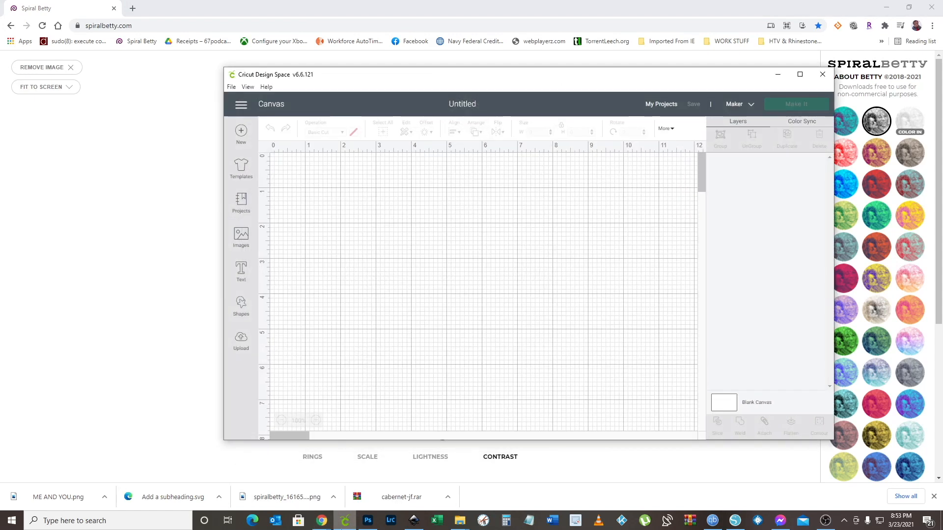
{"action": "left_click", "coordinate": [799, 74]}
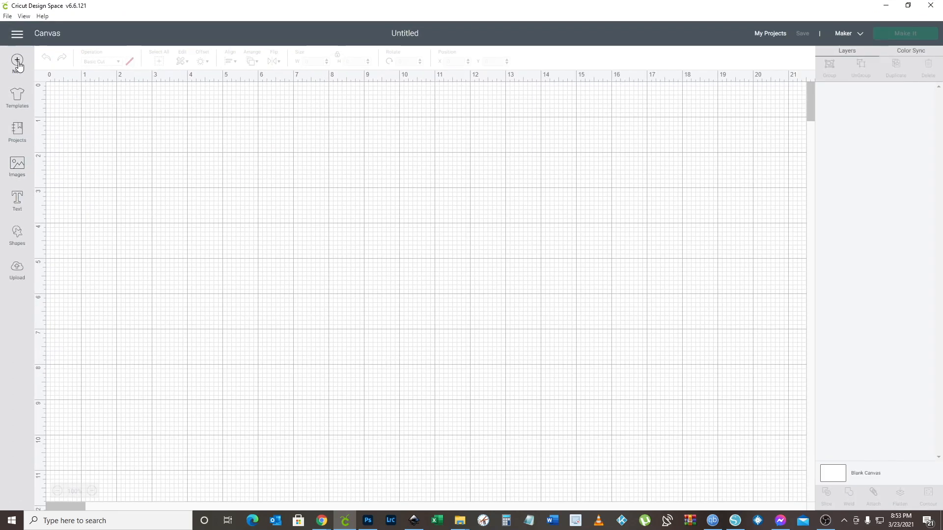
{"action": "left_click", "coordinate": [16, 271]}
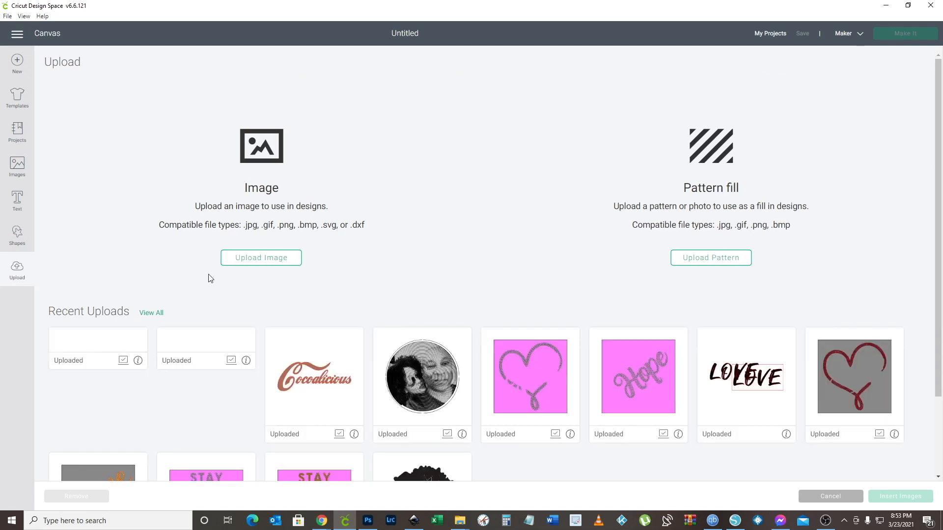
{"action": "left_click", "coordinate": [241, 261]}
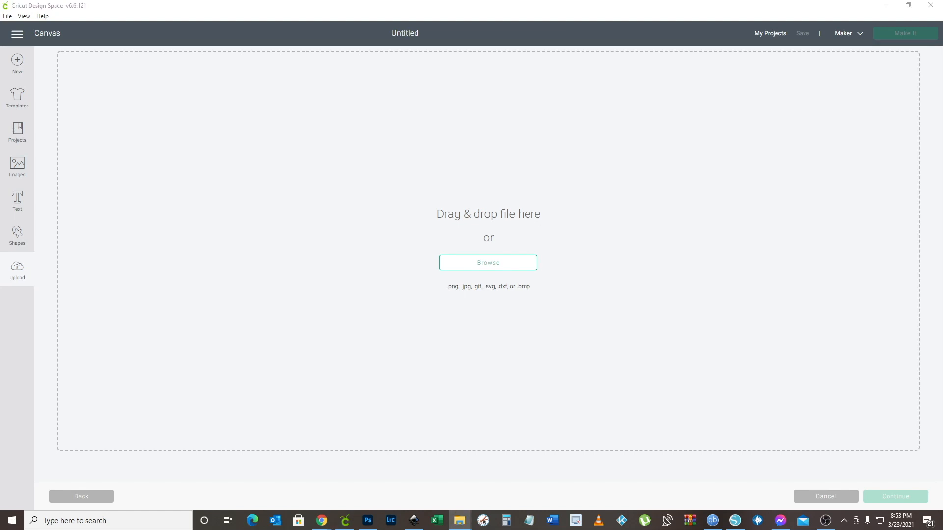
{"action": "left_click_drag", "start_coordinate": [942, 199], "coordinate": [448, 243]}
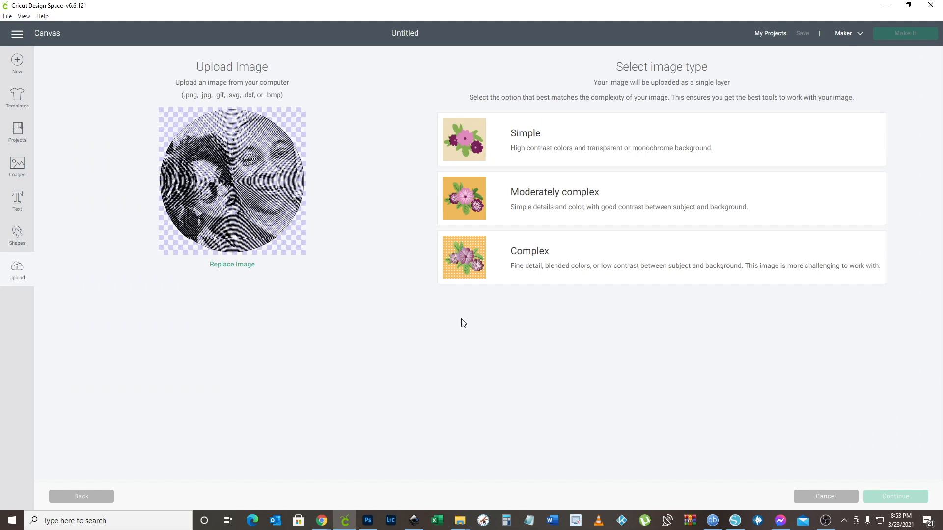
Set the image type to Complex, check the spiral's background, and continue without erasing any areas
{"action": "left_click", "coordinate": [496, 258]}
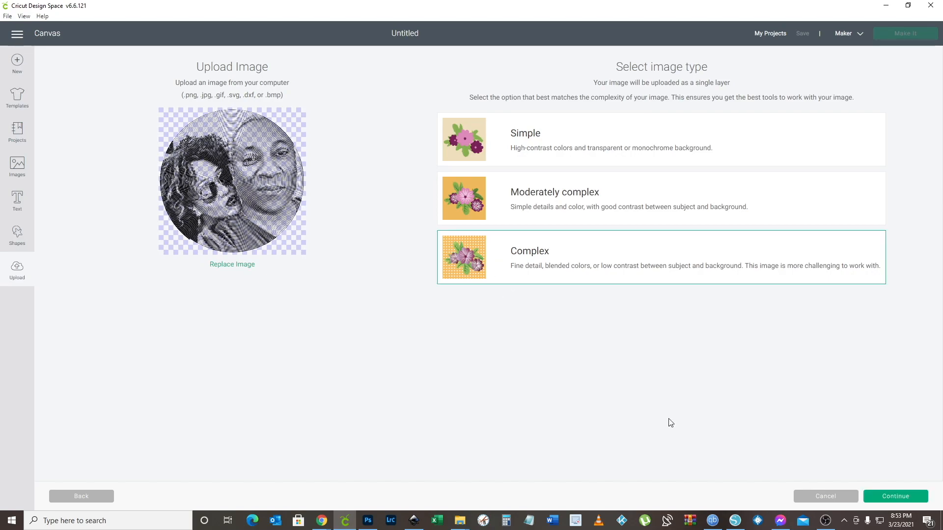
{"action": "left_click", "coordinate": [888, 501]}
{"action": "scroll", "coordinate": [425, 222], "scroll_direction": "down", "scroll_amount": 5}
{"action": "scroll", "coordinate": [427, 223], "scroll_direction": "up", "scroll_amount": 2}
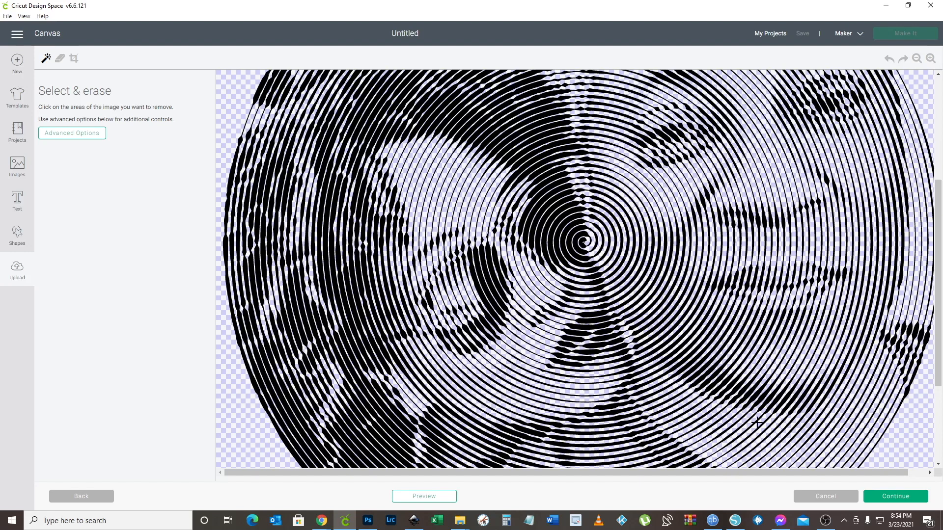
{"action": "left_click", "coordinate": [893, 495]}
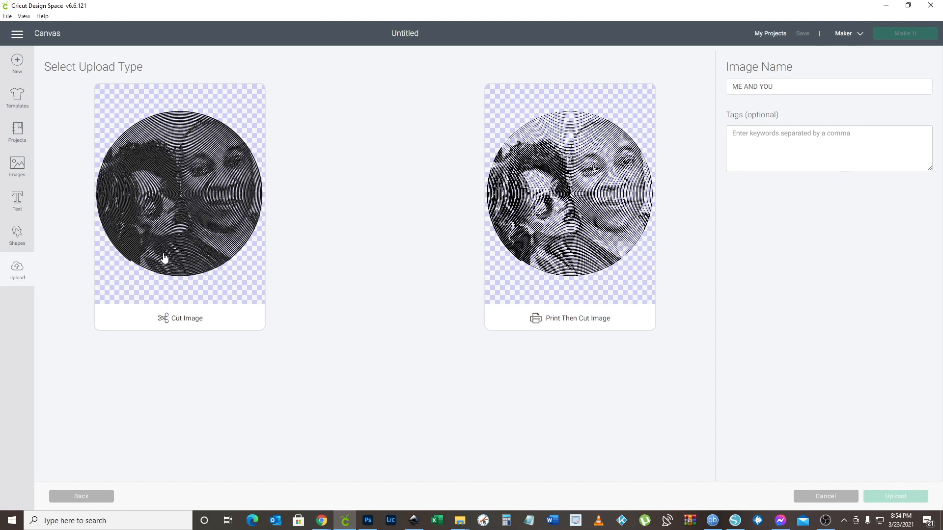
Upload the spiral as a Cut Image, keeping the name ME AND YOU
{"action": "left_click", "coordinate": [166, 224]}
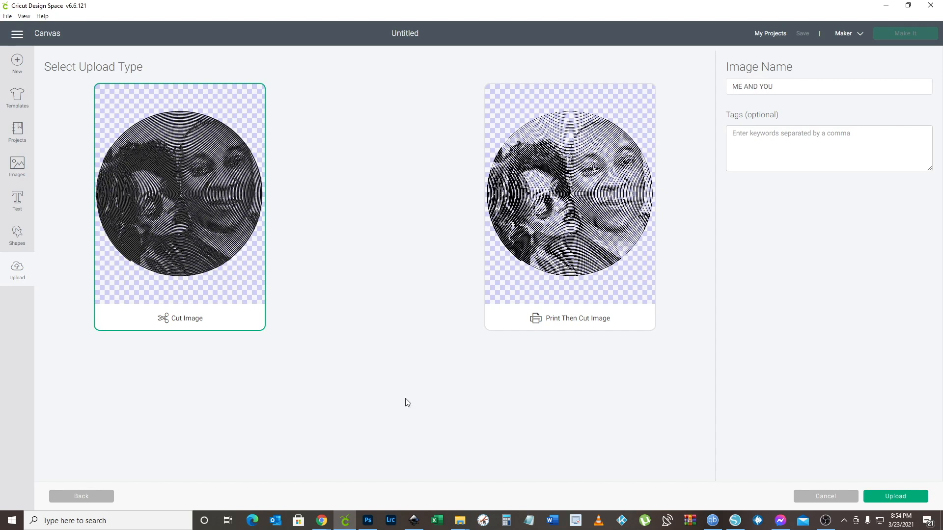
{"action": "left_click", "coordinate": [897, 497]}
{"action": "mouse_move", "coordinate": [704, 526]}
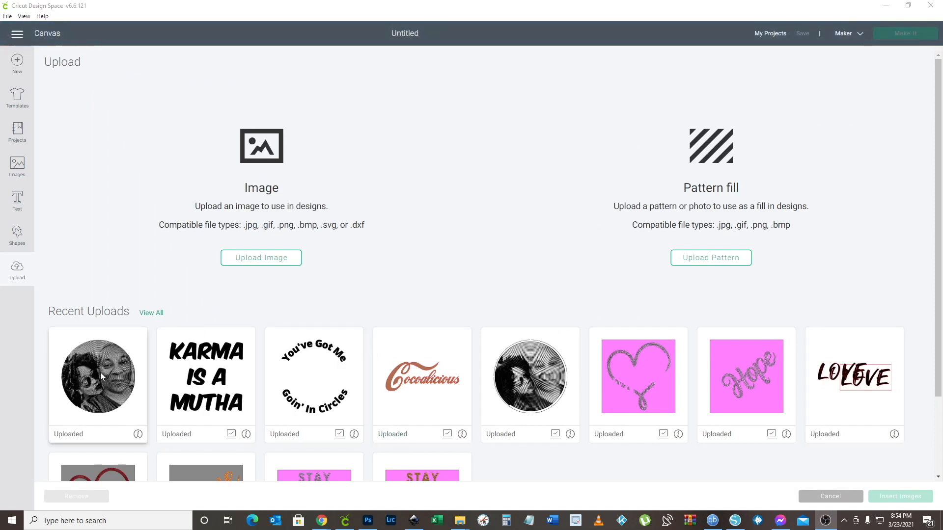
Insert the newly uploaded couple spiral onto the canvas and move it to about X 7.9, Y 1.4 inches
{"action": "left_click", "coordinate": [85, 380]}
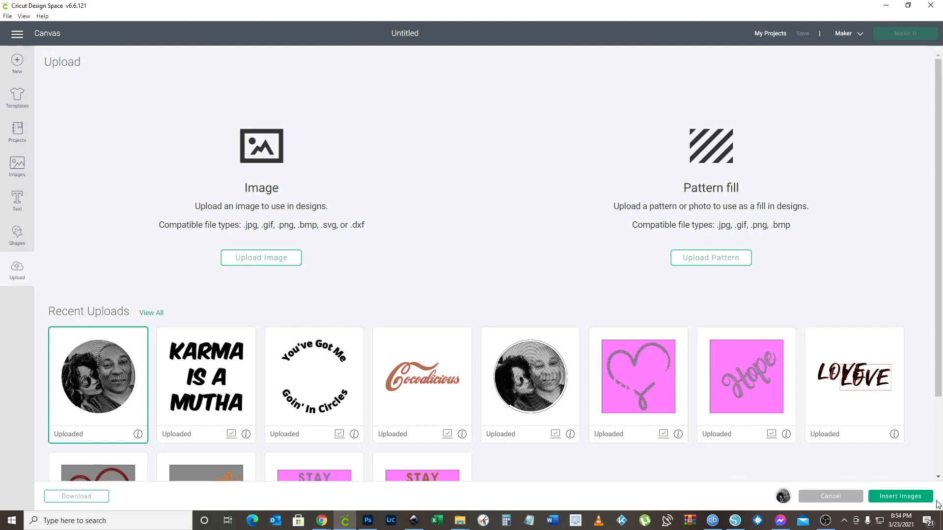
{"action": "left_click", "coordinate": [905, 497]}
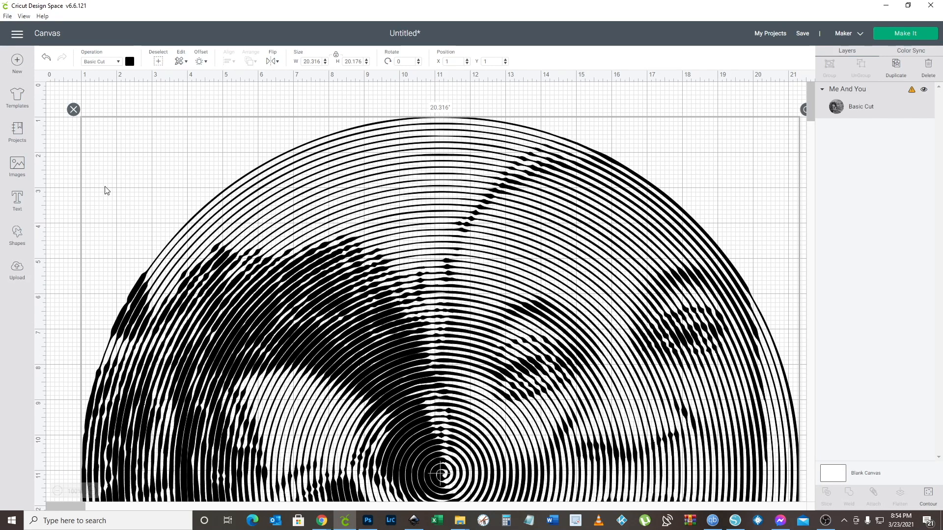
{"action": "left_click", "coordinate": [58, 491]}
{"action": "left_click", "coordinate": [58, 491]}
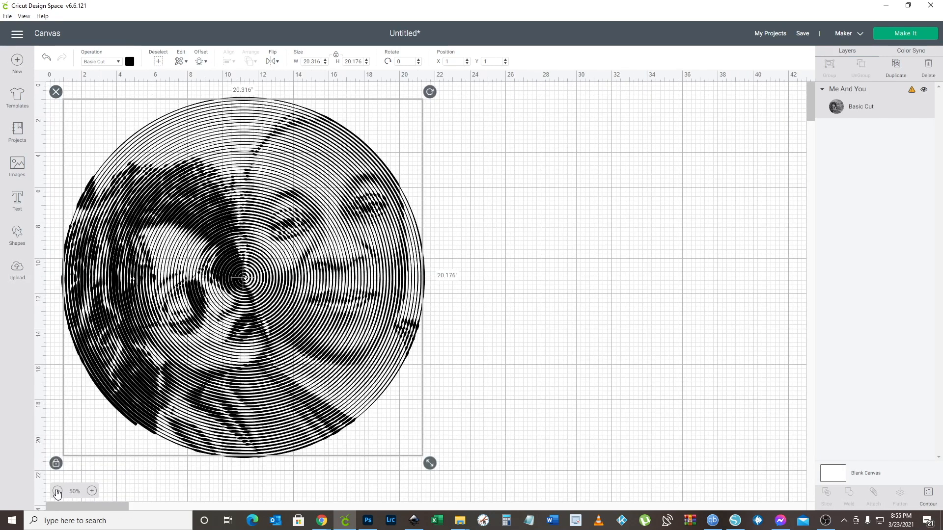
{"action": "left_click_drag", "start_coordinate": [183, 231], "coordinate": [306, 240]}
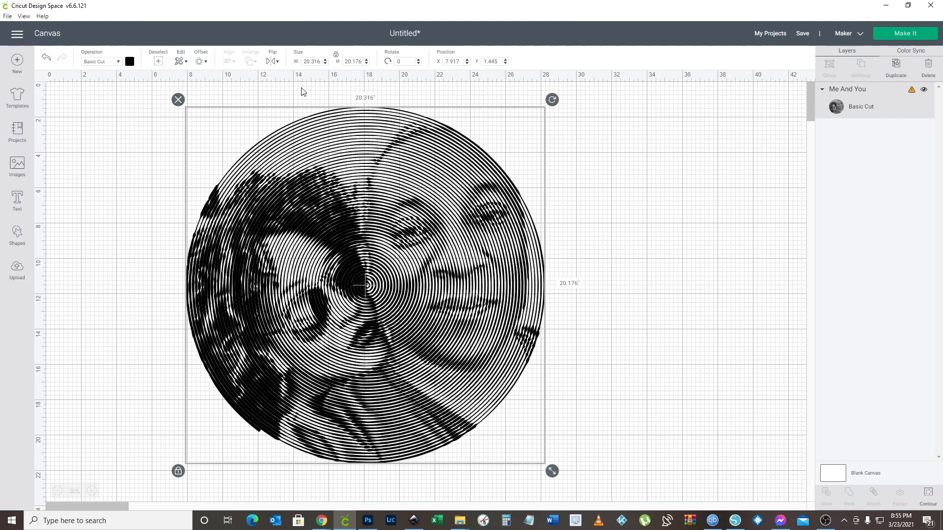
Set the spiral's width to 11 inches and move it to about X 12.5, Y 3.4 inches
{"action": "left_click", "coordinate": [311, 61]}
{"action": "type", "text": "11"}
{"action": "key", "text": "Return"}
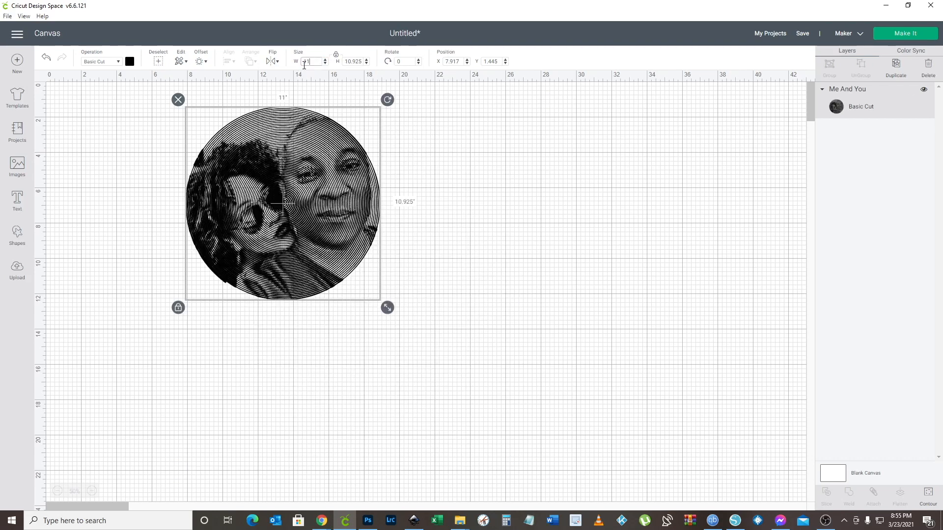
{"action": "left_click_drag", "start_coordinate": [302, 162], "coordinate": [384, 197]}
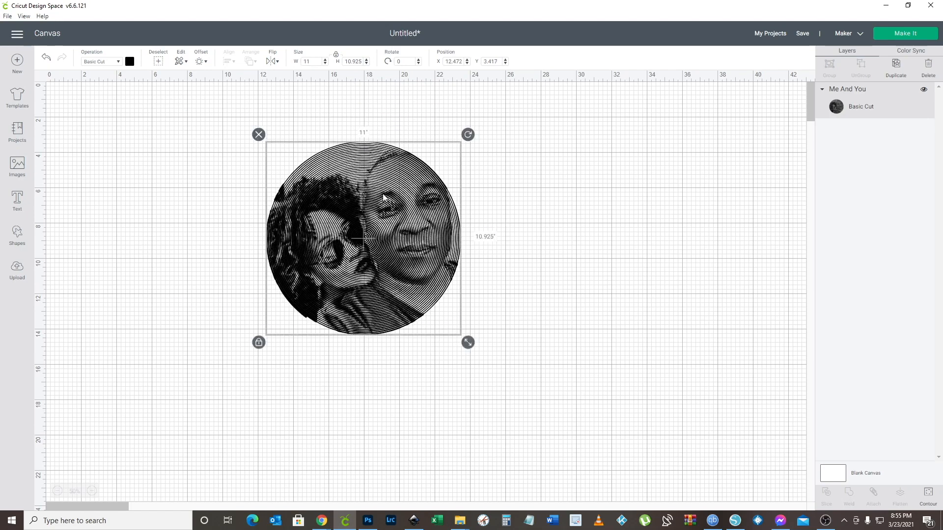
Send the spiral design to mat preparation, turn on Mirror for the mat, and continue to the cut setup
{"action": "left_click", "coordinate": [887, 34]}
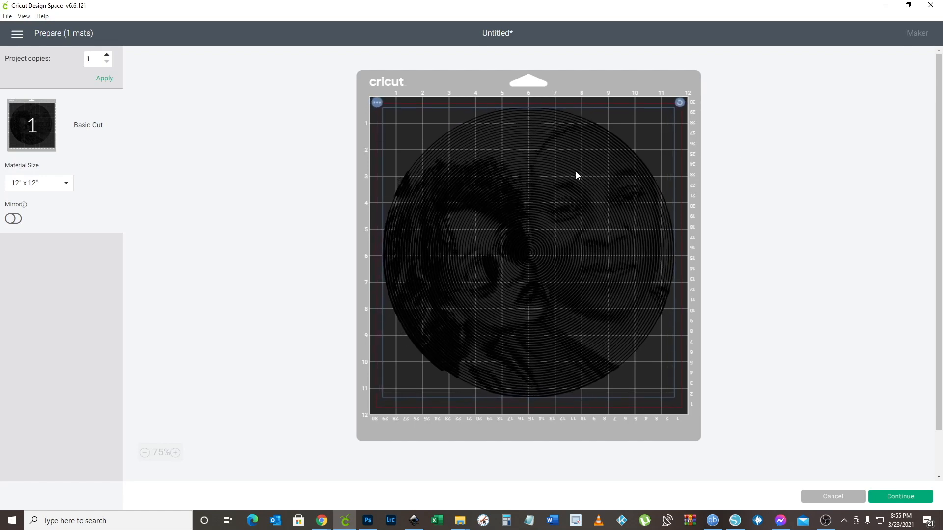
{"action": "left_click", "coordinate": [8, 219]}
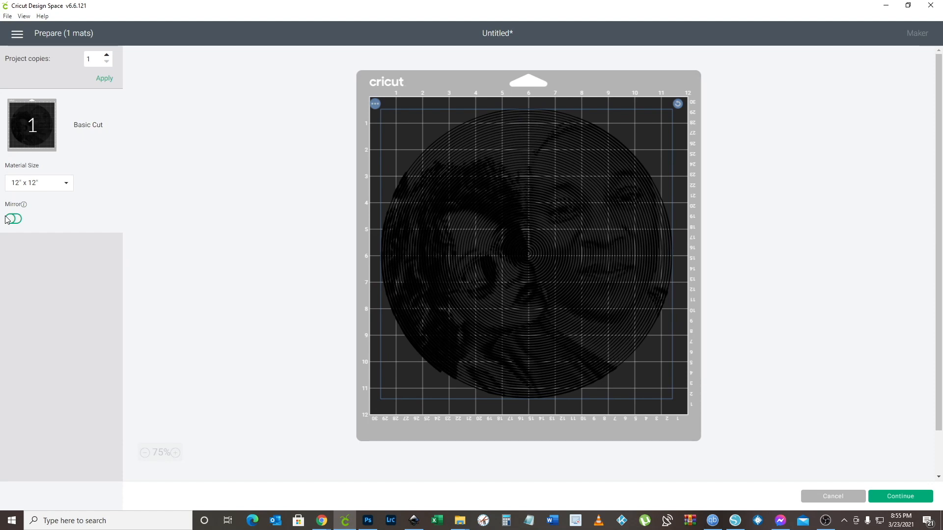
{"action": "left_click", "coordinate": [11, 219]}
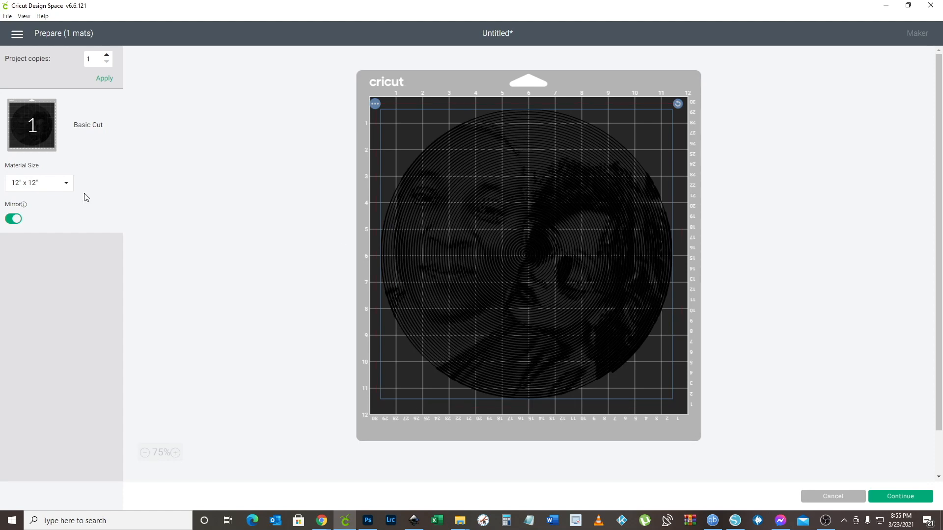
{"action": "left_click", "coordinate": [8, 220]}
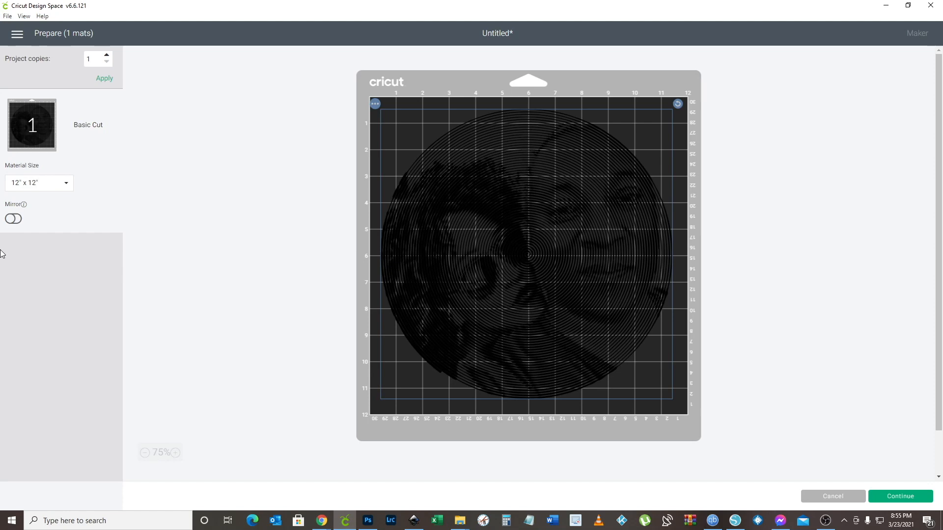
{"action": "left_click", "coordinate": [13, 220]}
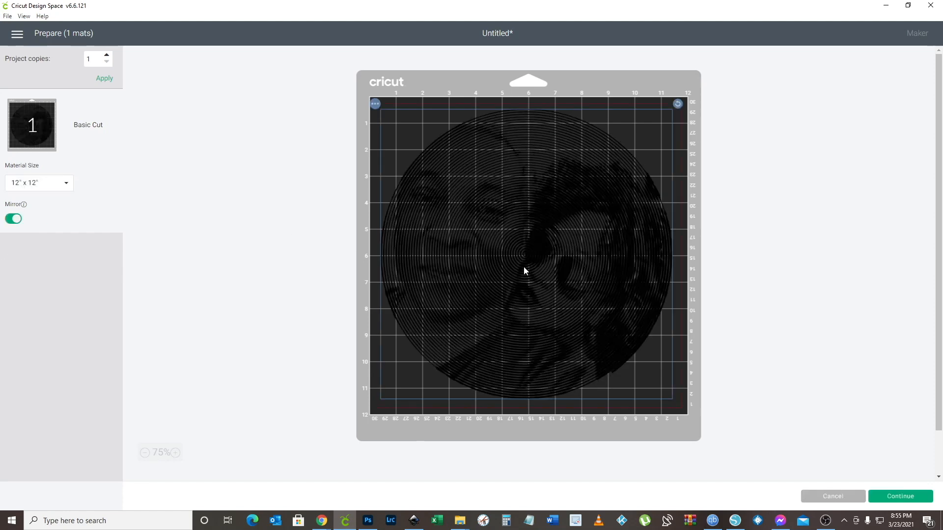
{"action": "left_click", "coordinate": [886, 497]}
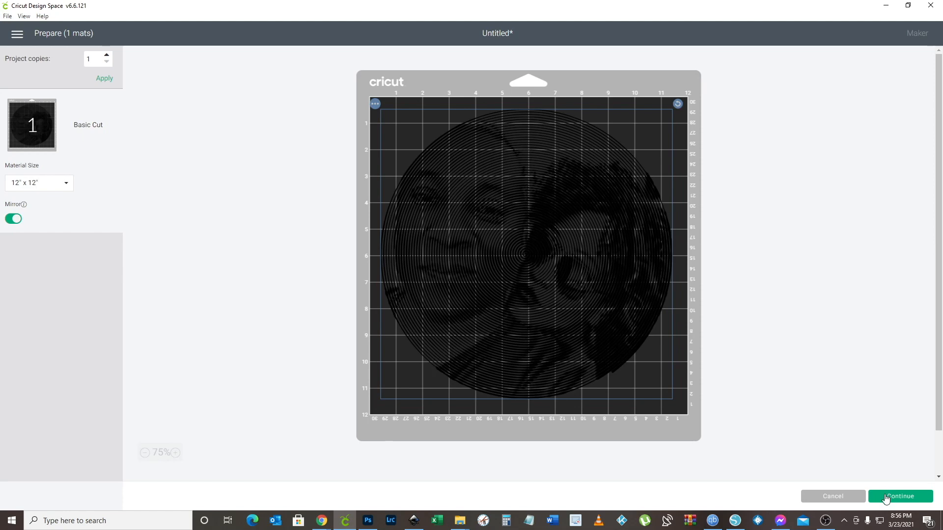